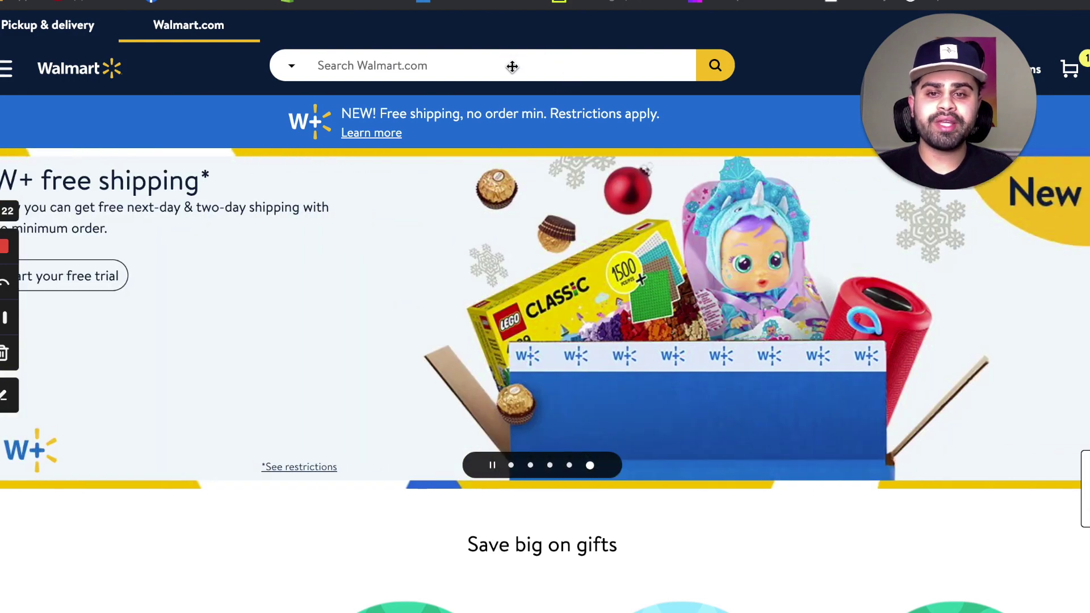
Search Walmart for 'workout bench', browse the results, and open the Weider Pro 225 L bench page.
click(499, 67)
text(workout )
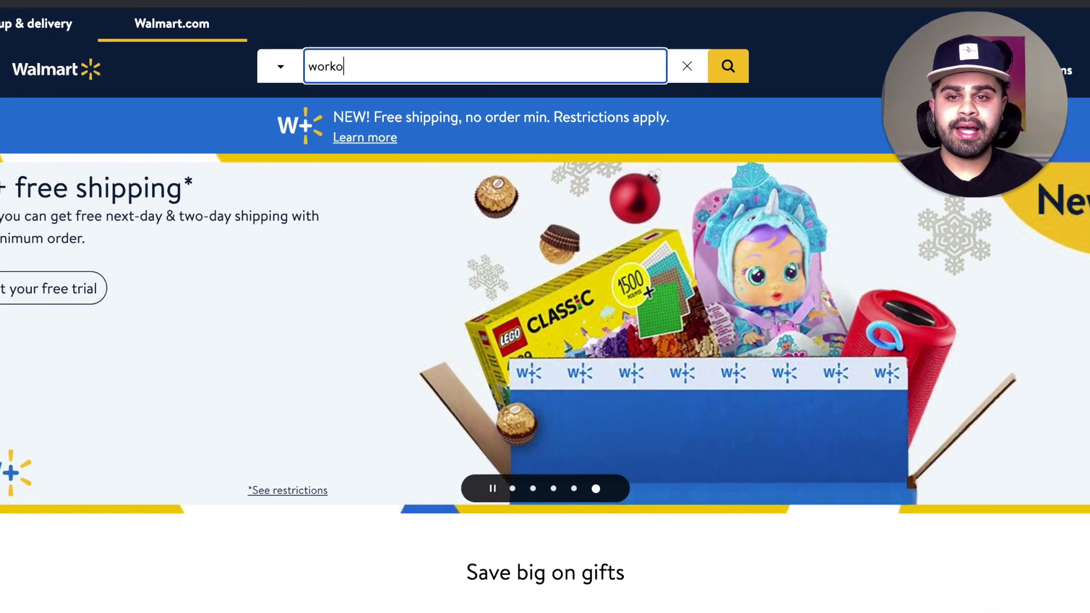
text(bench)
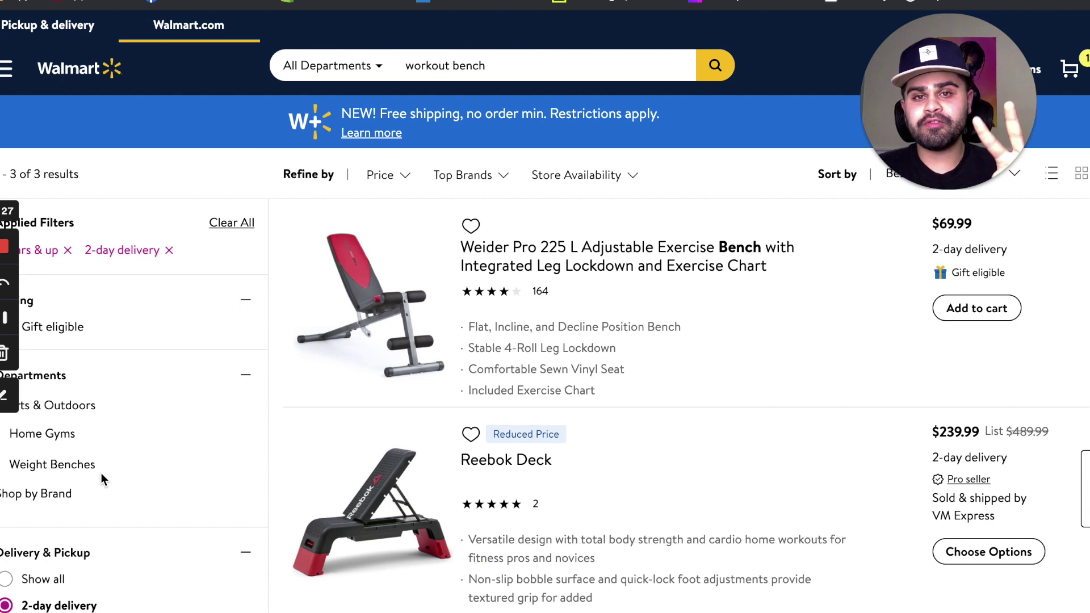
scroll(102, 479, down, 2)
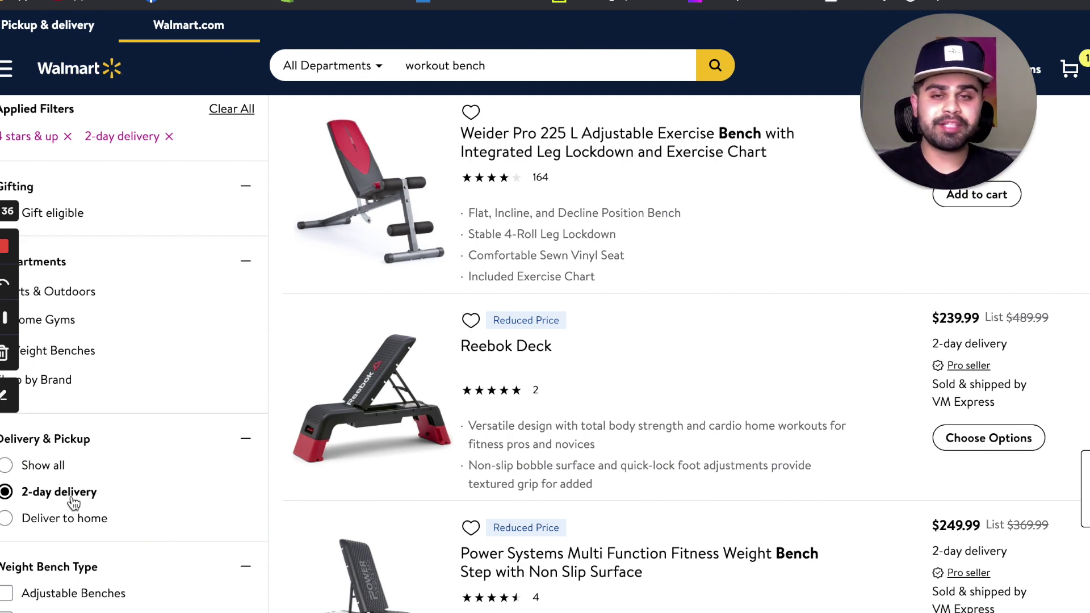
scroll(74, 503, down, 2)
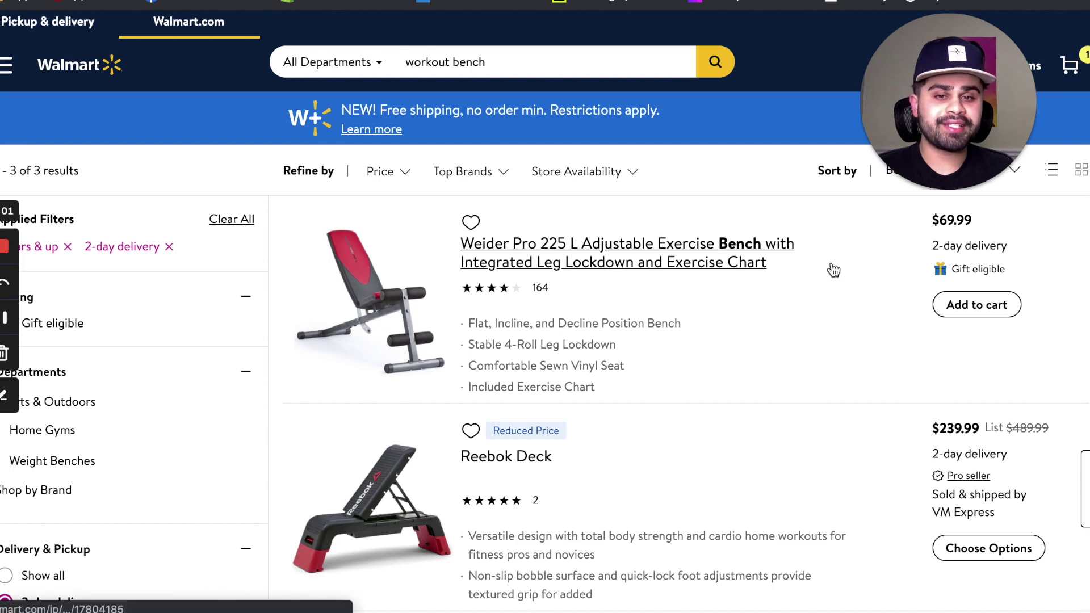
click(833, 270)
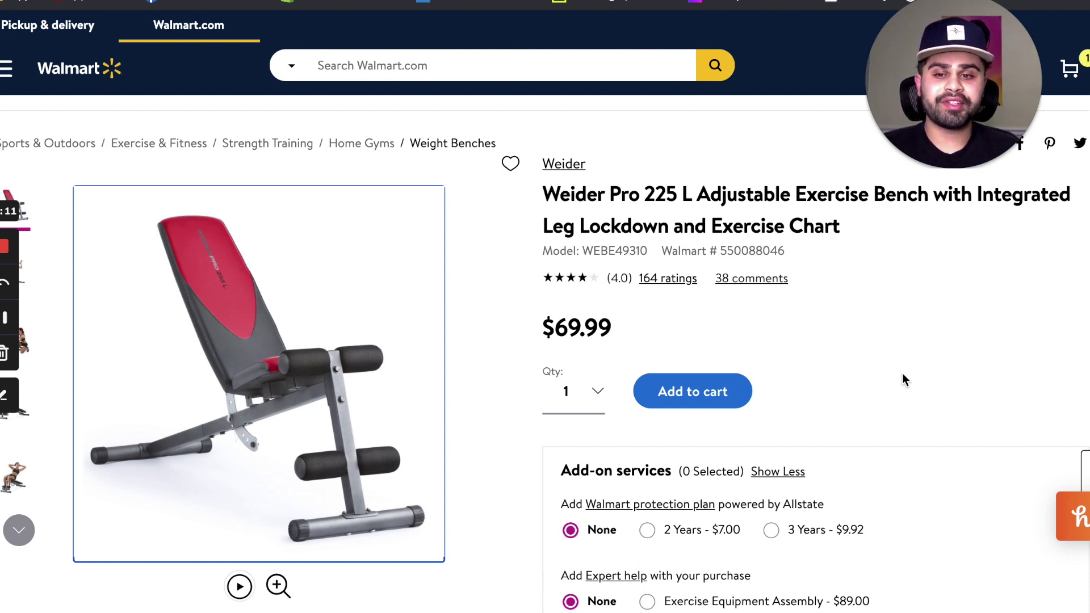
Look through the Weider Pro 225 L photos (dumbbells, sit-up), ending on the bench-only image.
mouse_move(312, 228)
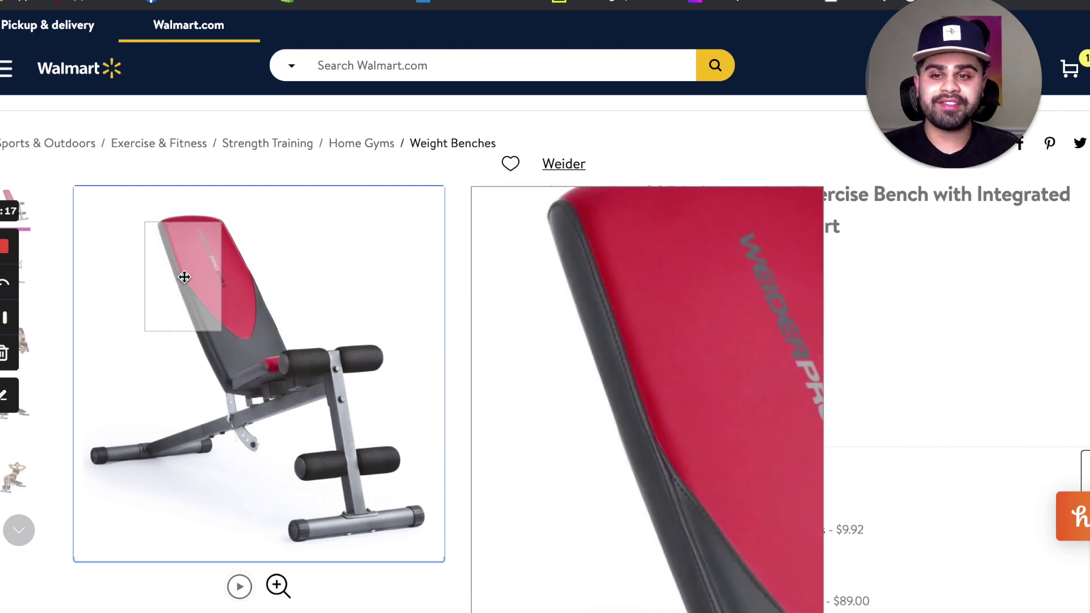
click(25, 262)
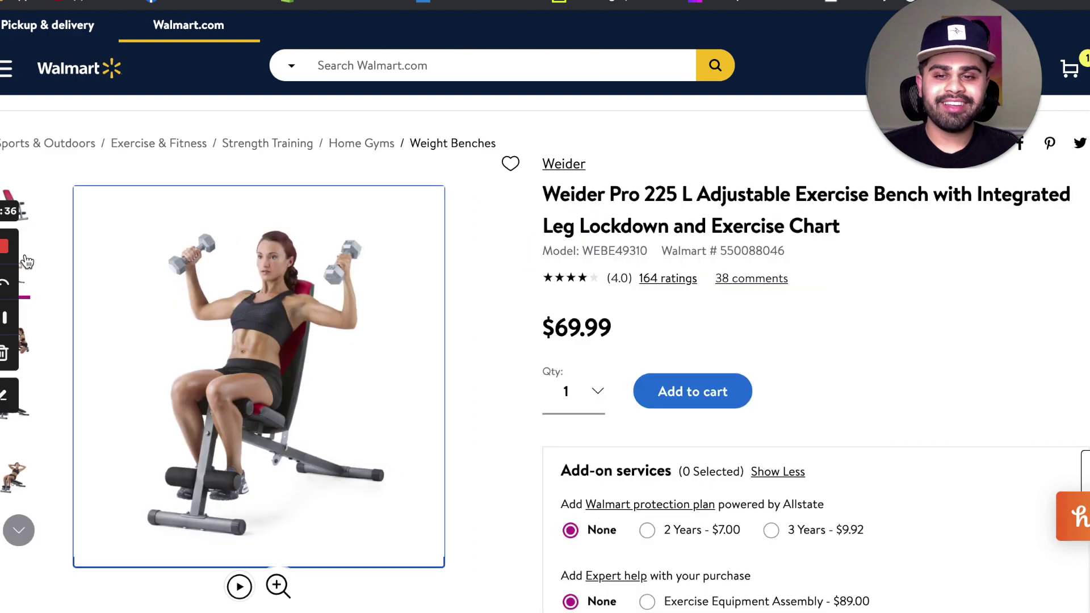
mouse_move(102, 255)
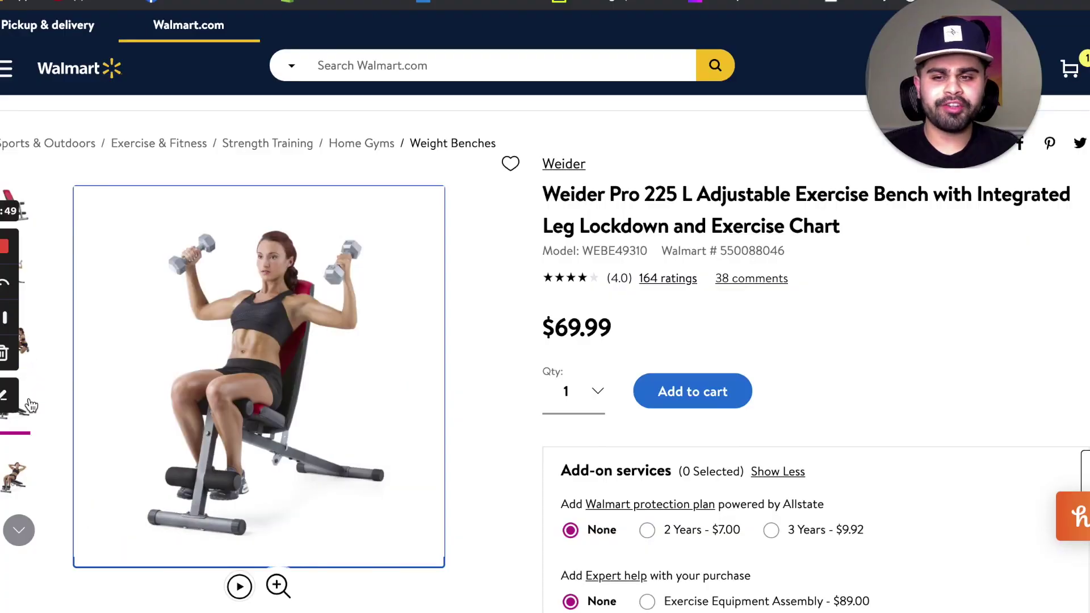
click(17, 481)
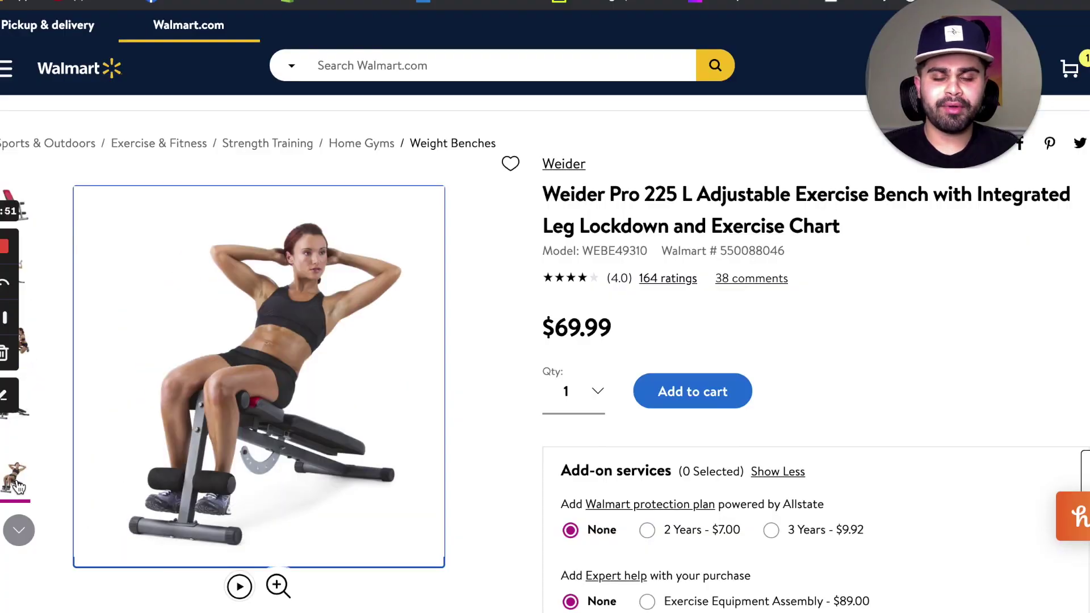
click(17, 274)
mouse_move(280, 243)
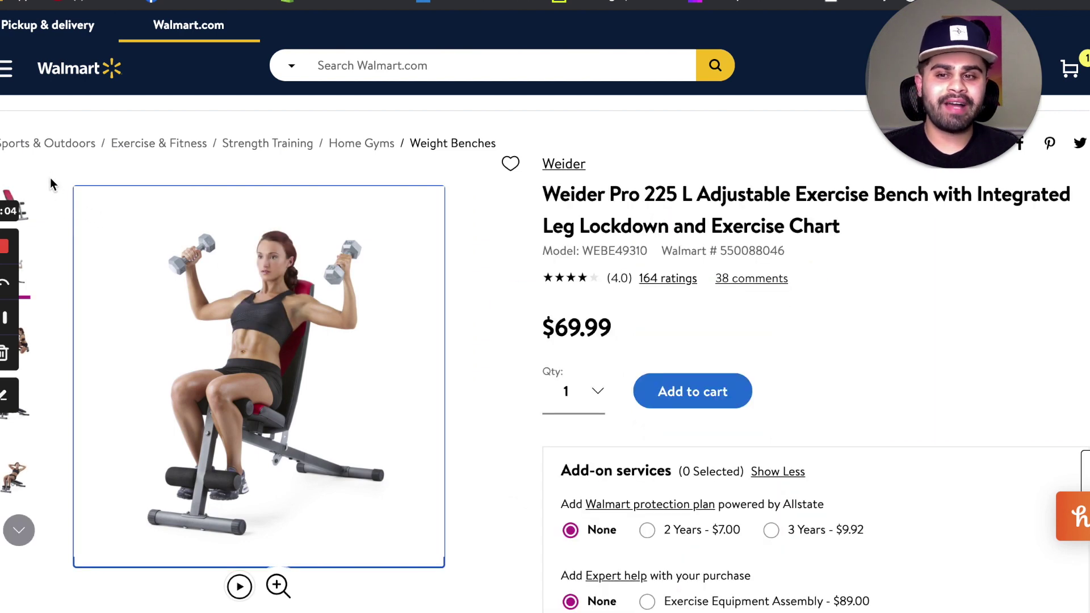
click(24, 219)
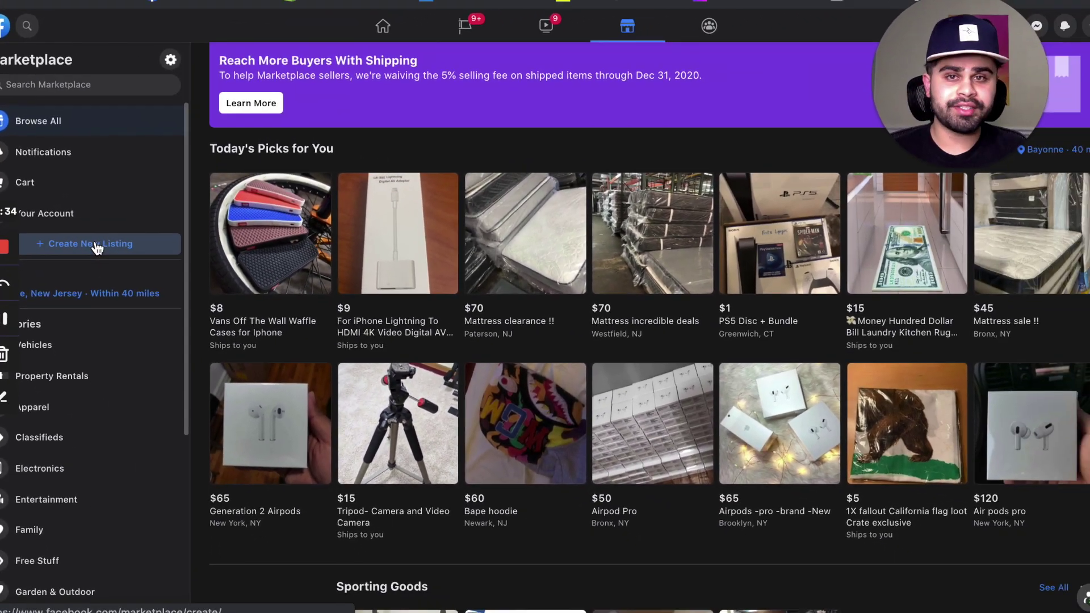
Create a new Item for Sale listing to bring up its empty form.
click(96, 248)
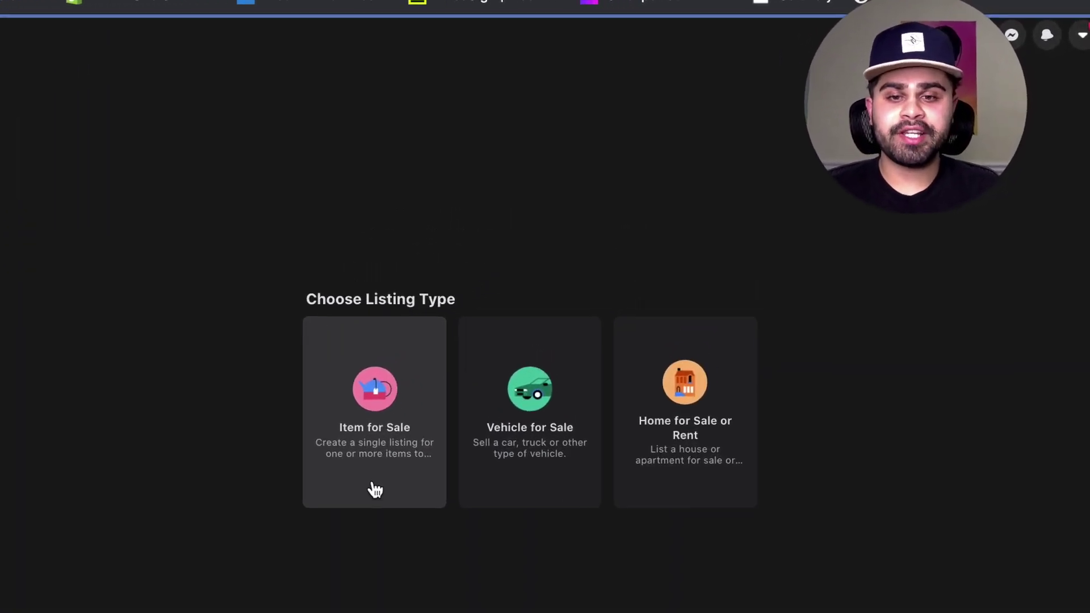
click(373, 490)
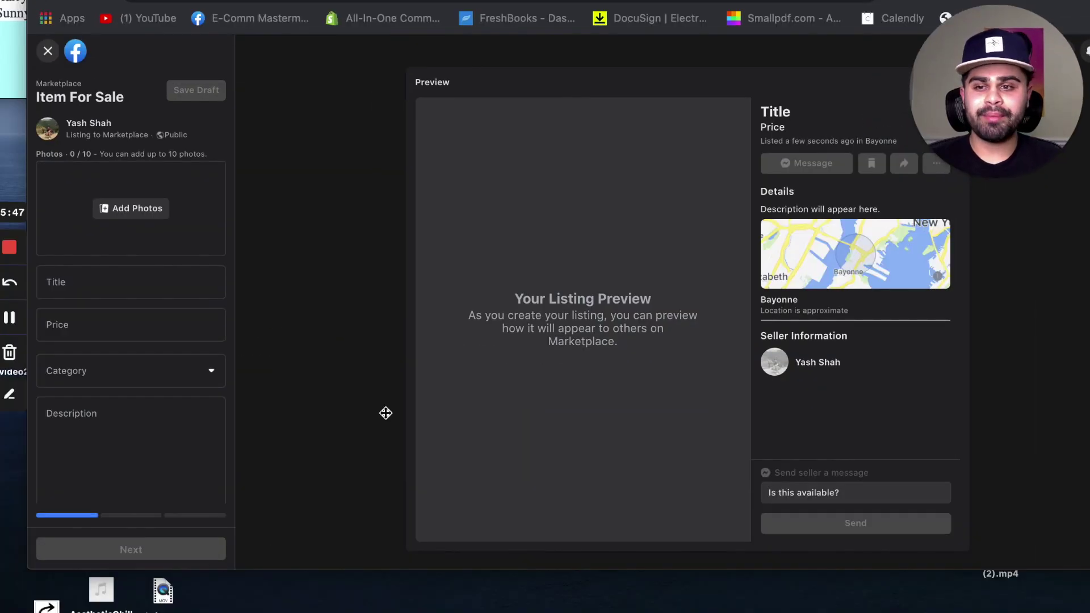
scroll(163, 295, down, 2)
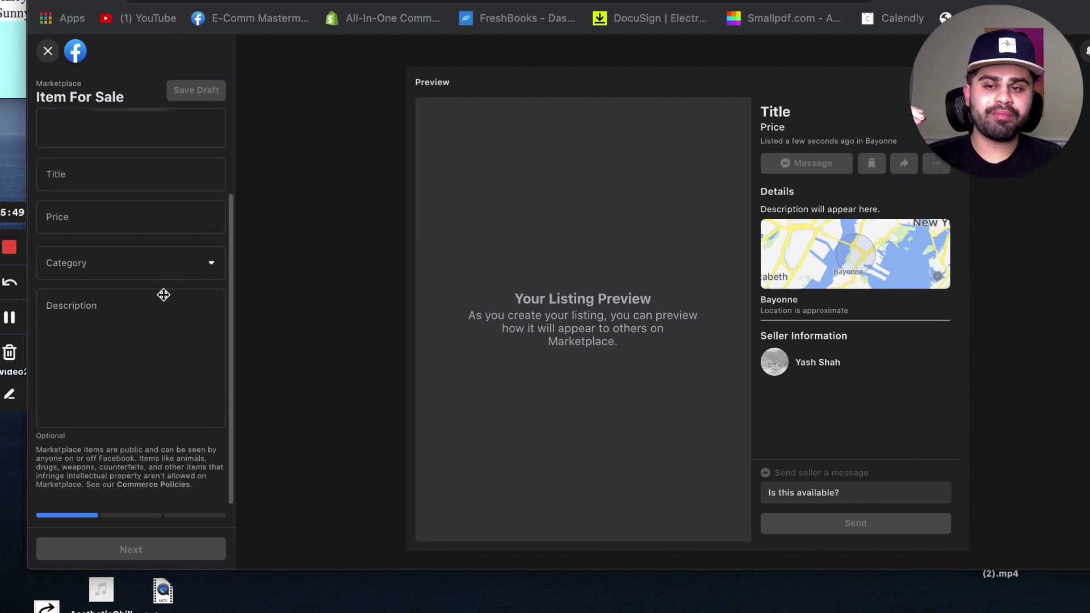
Scroll back up to the top of the bench listing form.
scroll(164, 294, up, 2)
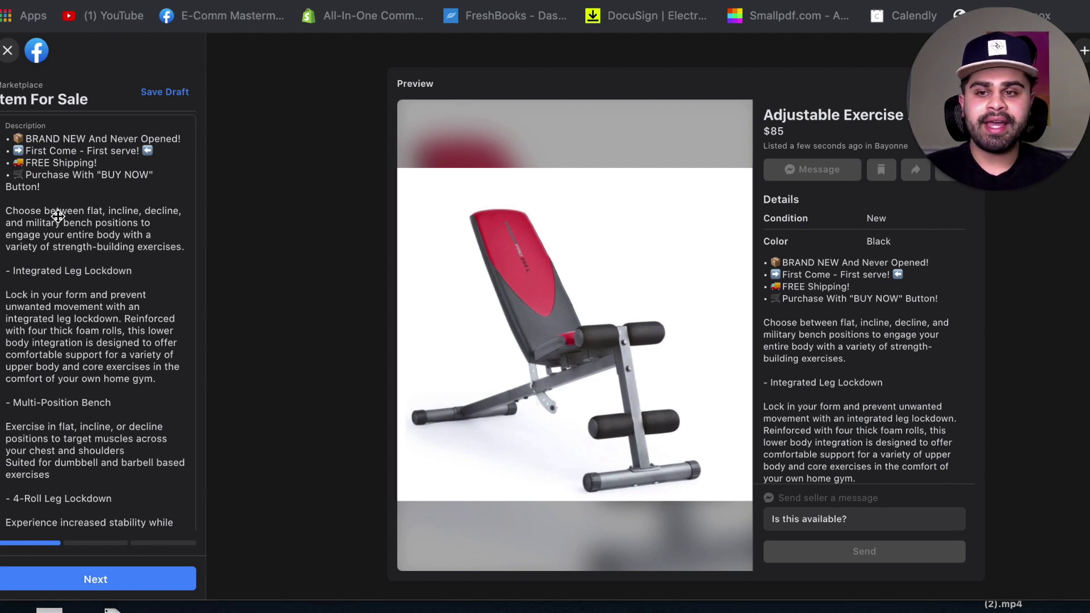
Scroll through the bench listing form to review its title and category fields.
scroll(50, 216, down, 1)
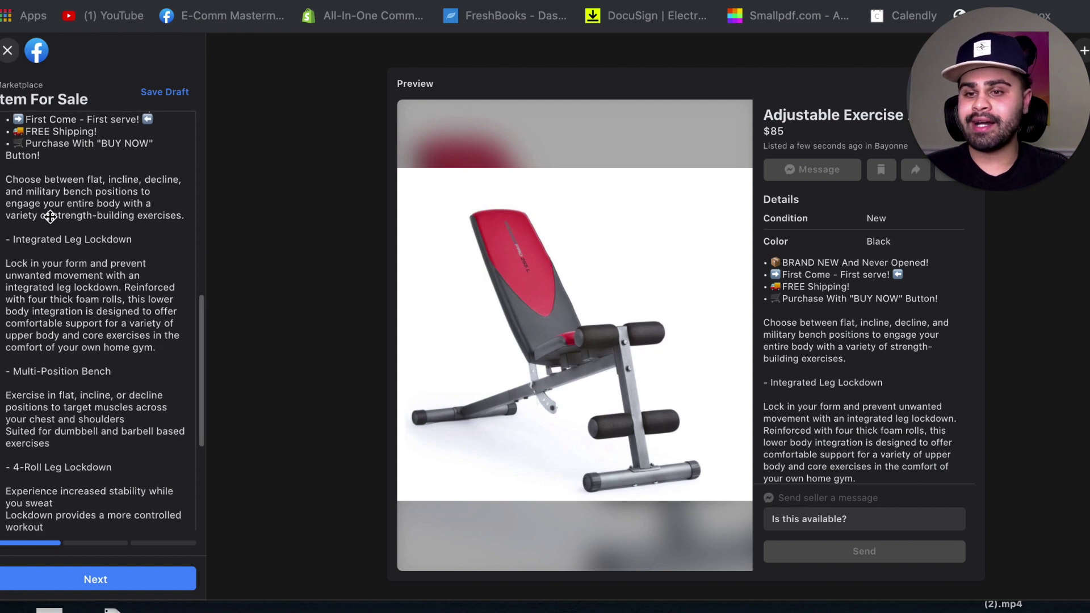
scroll(50, 216, down, 1)
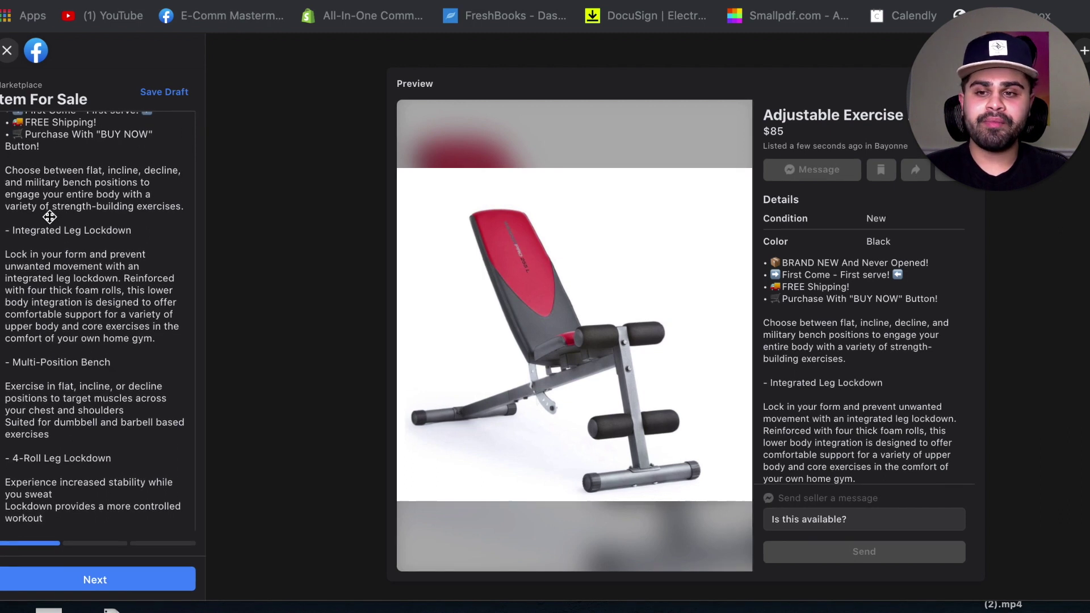
scroll(50, 217, down, 1)
scroll(49, 213, up, 2)
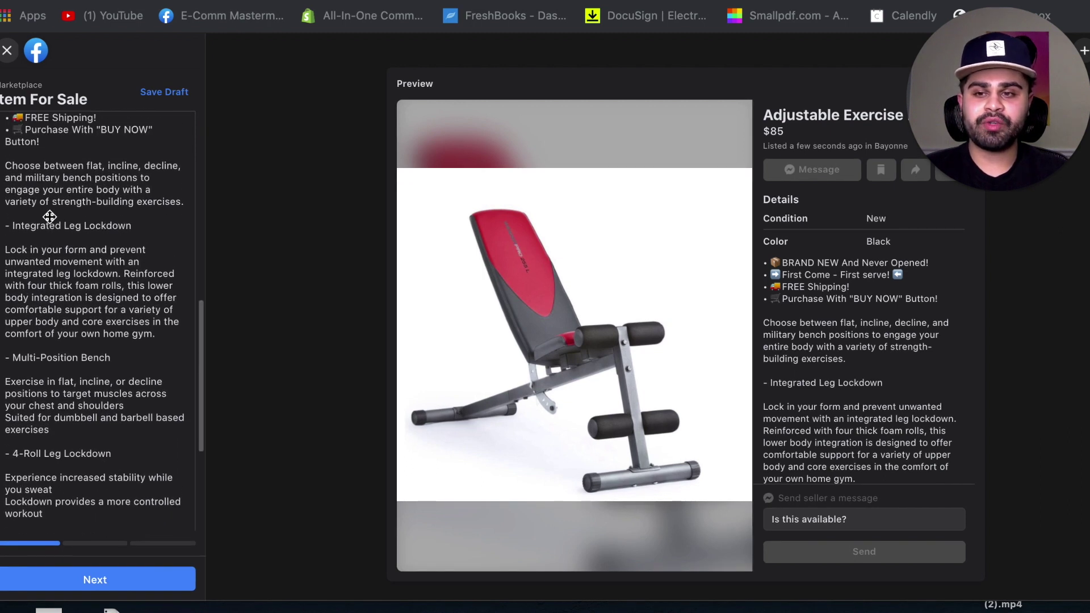
scroll(47, 212, down, 1)
scroll(48, 211, up, 2)
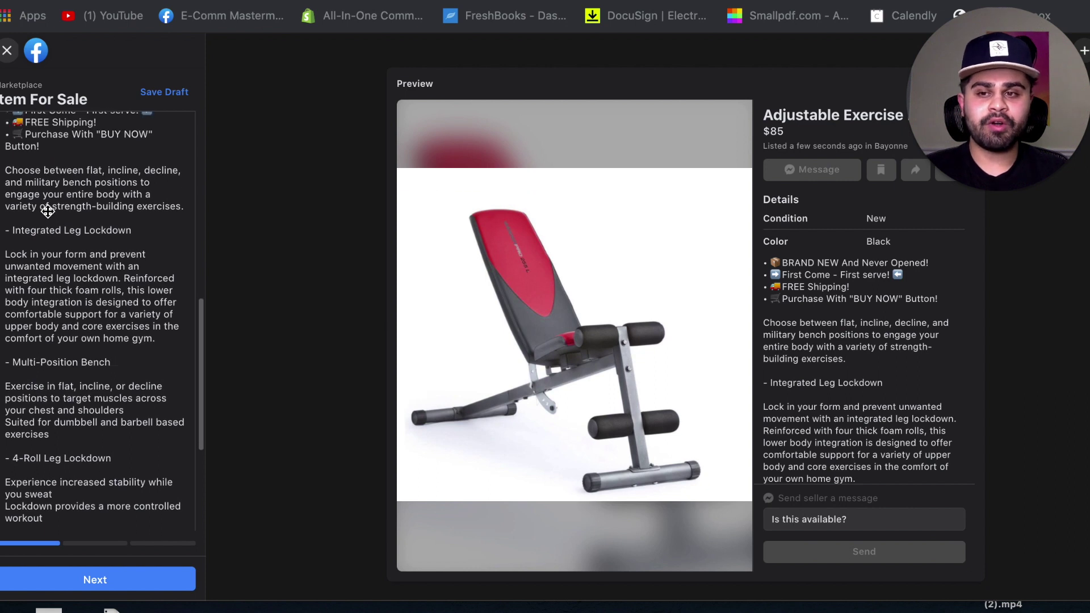
scroll(47, 211, down, 3)
scroll(51, 188, up, 2)
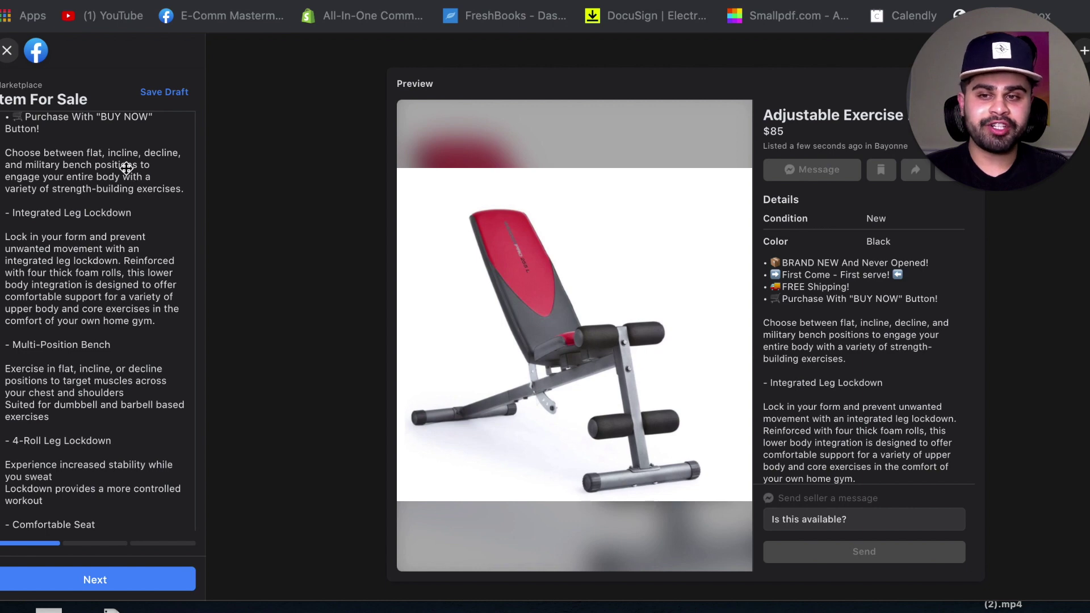
scroll(69, 243, up, 2)
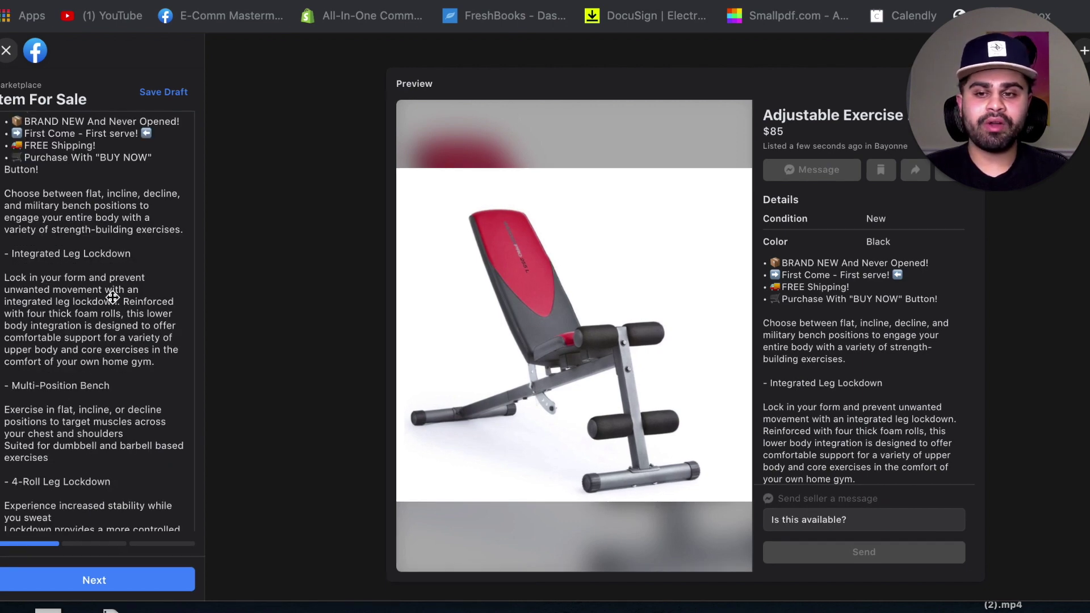
scroll(102, 386, down, 3)
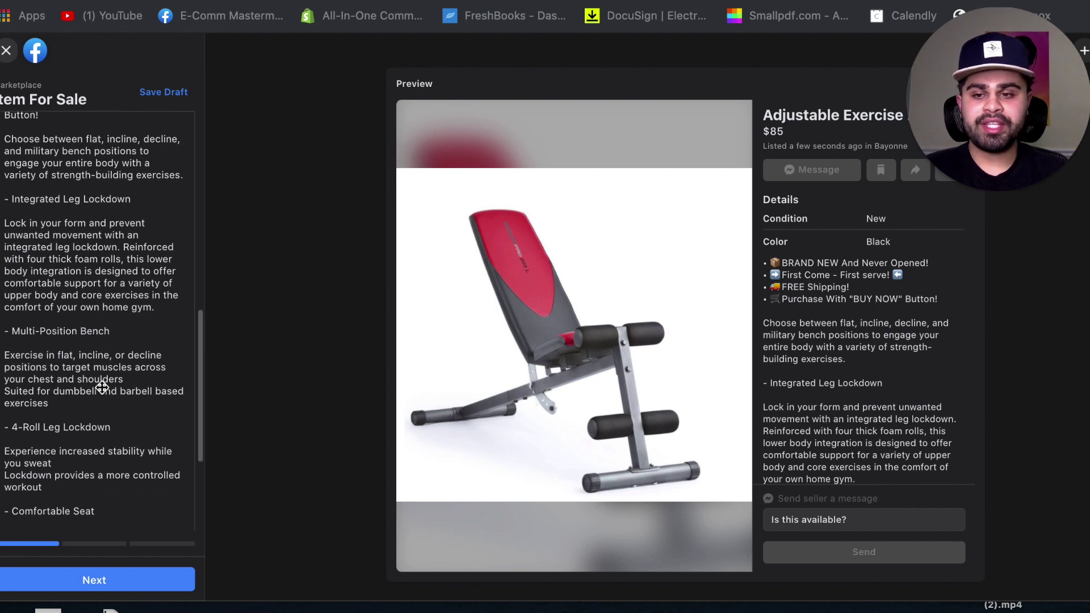
scroll(102, 388, down, 3)
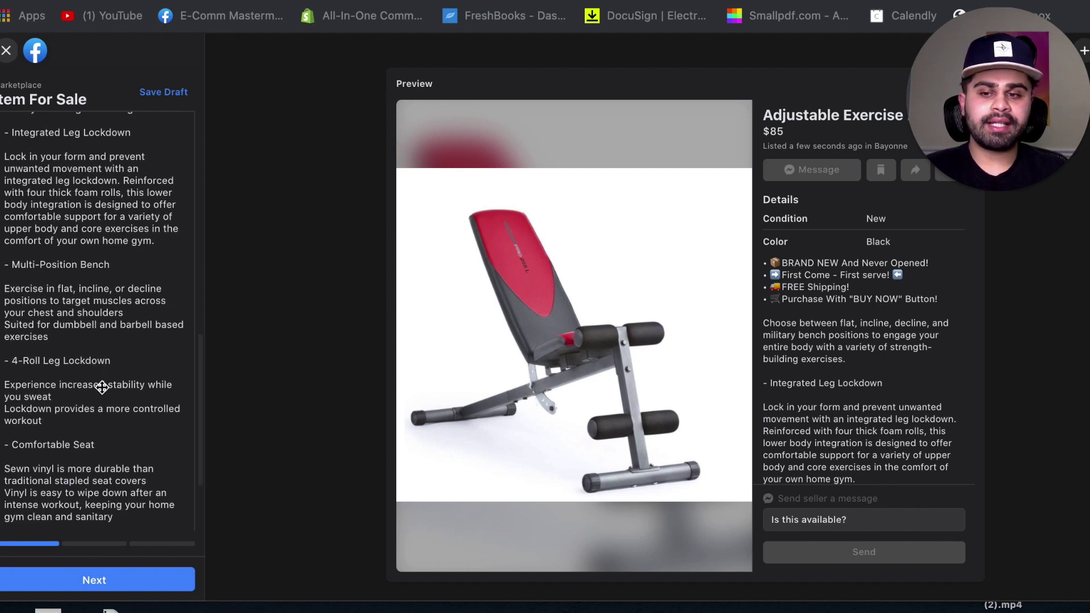
scroll(102, 387, down, 3)
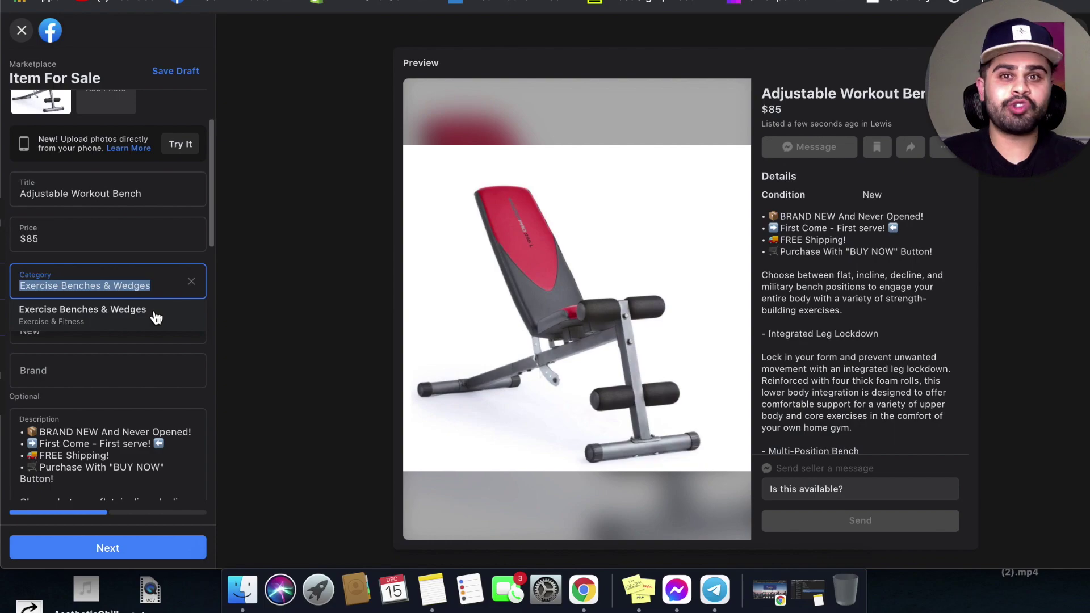
Choose Exercise Benches & Wedges as the category and move down through the form.
click(156, 318)
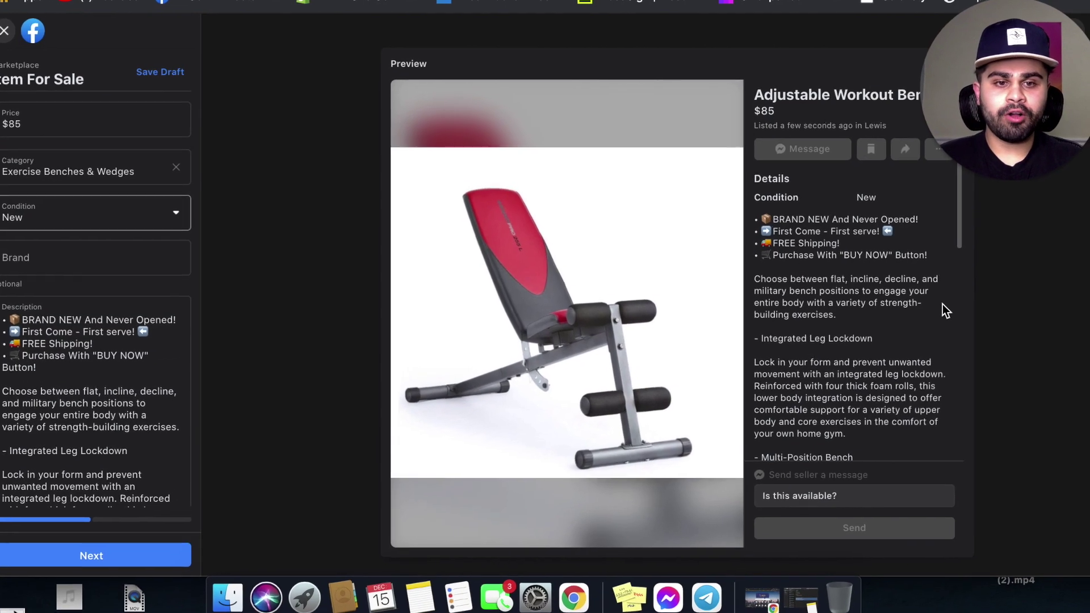
scroll(946, 302, down, 5)
scroll(928, 324, down, 5)
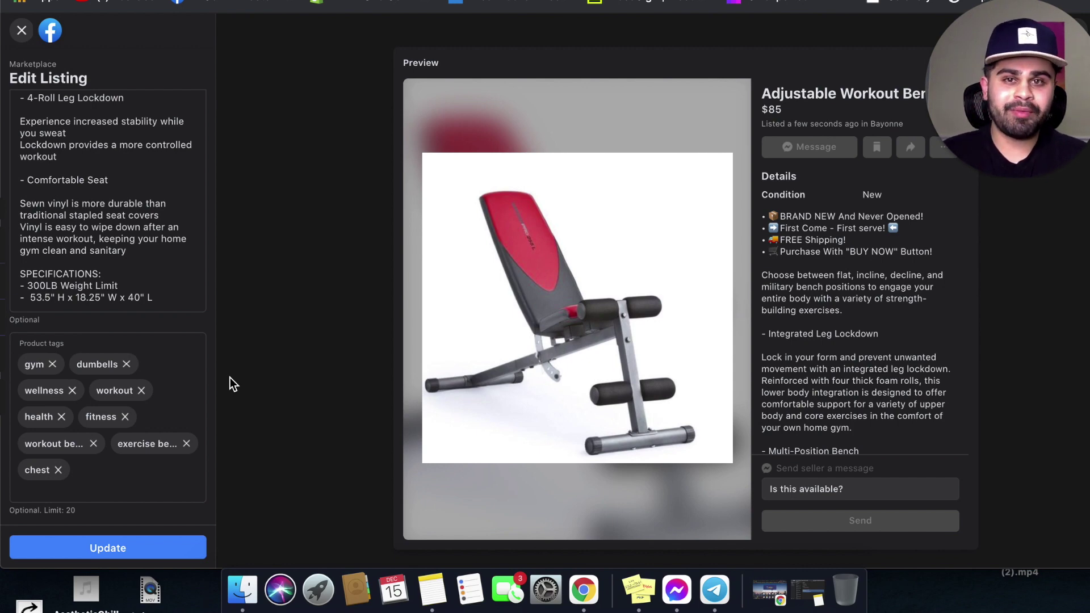
scroll(229, 384, down, 5)
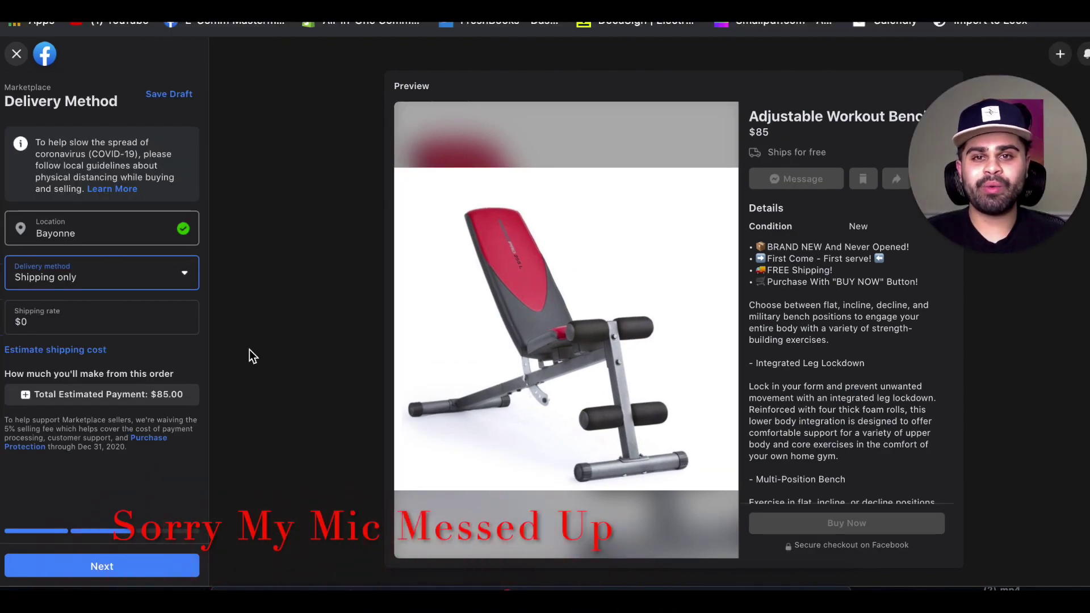
Keep Shipping only as the delivery method and continue to the next listing step.
click(182, 284)
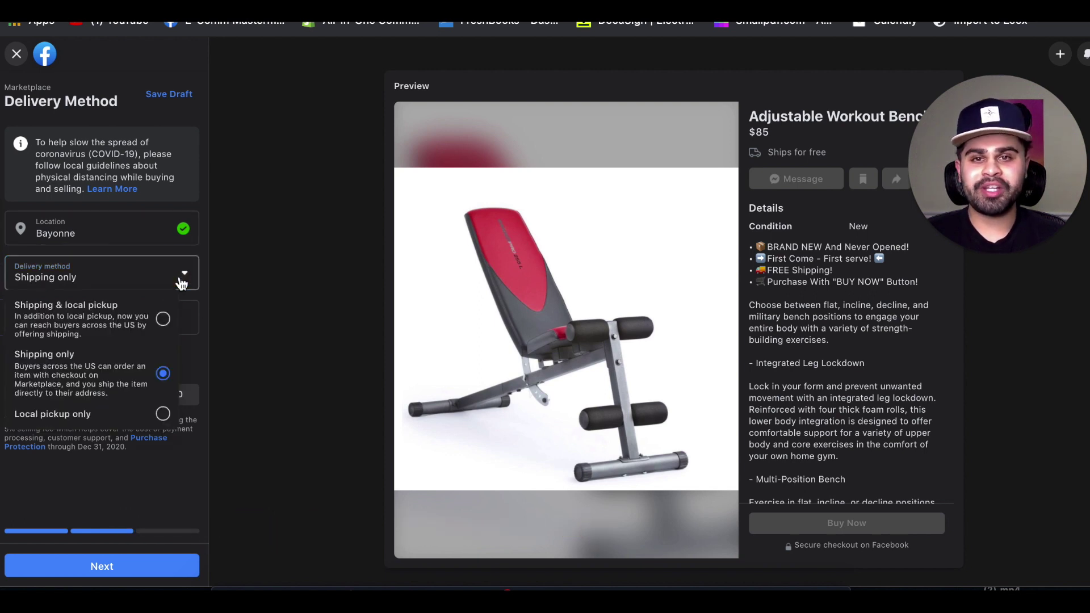
click(246, 284)
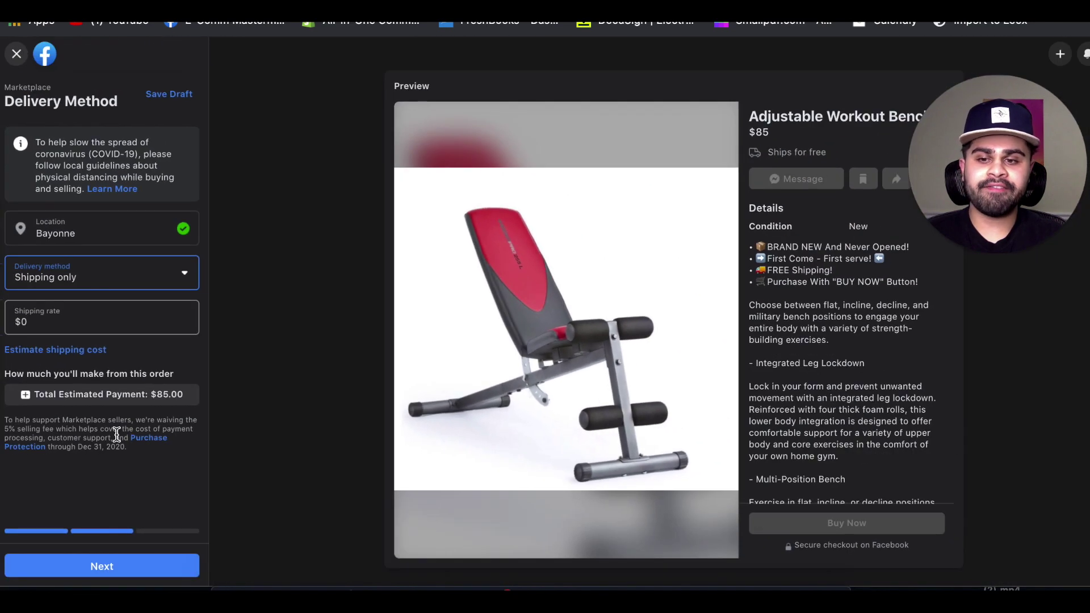
click(144, 569)
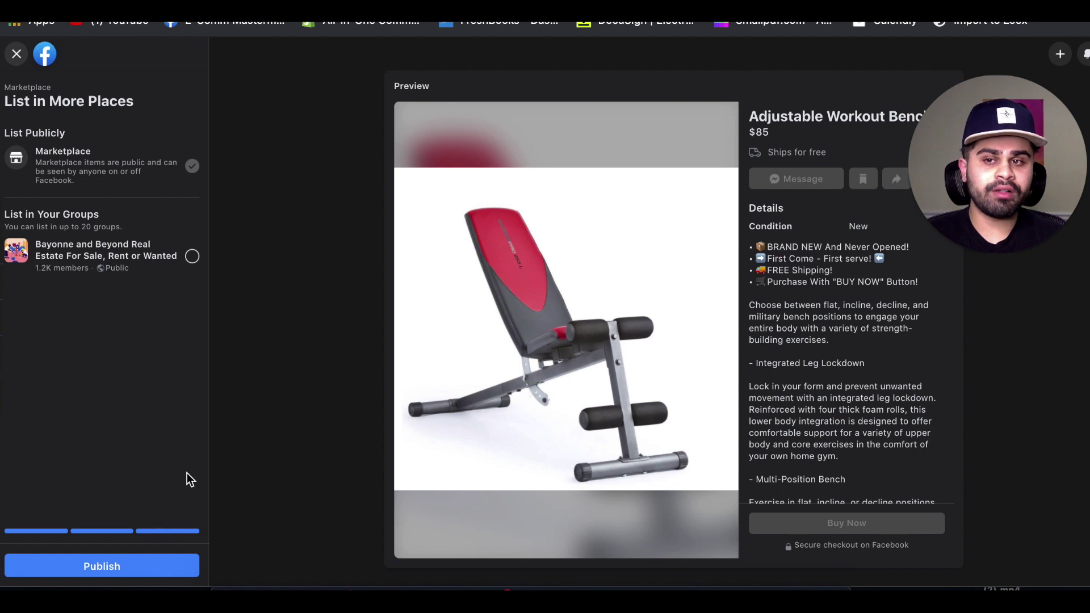
Publish the $85 Adjustable Workout Bench listing from the List in More Places step.
click(158, 563)
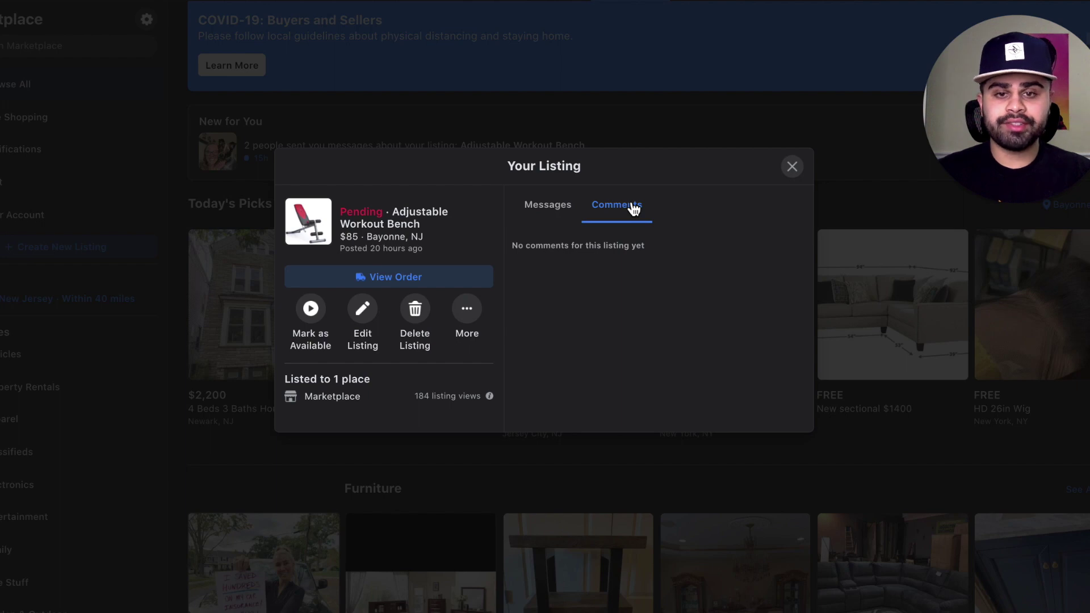
Open the buyer's conversation about the bench from the listing's Messages tab.
click(552, 205)
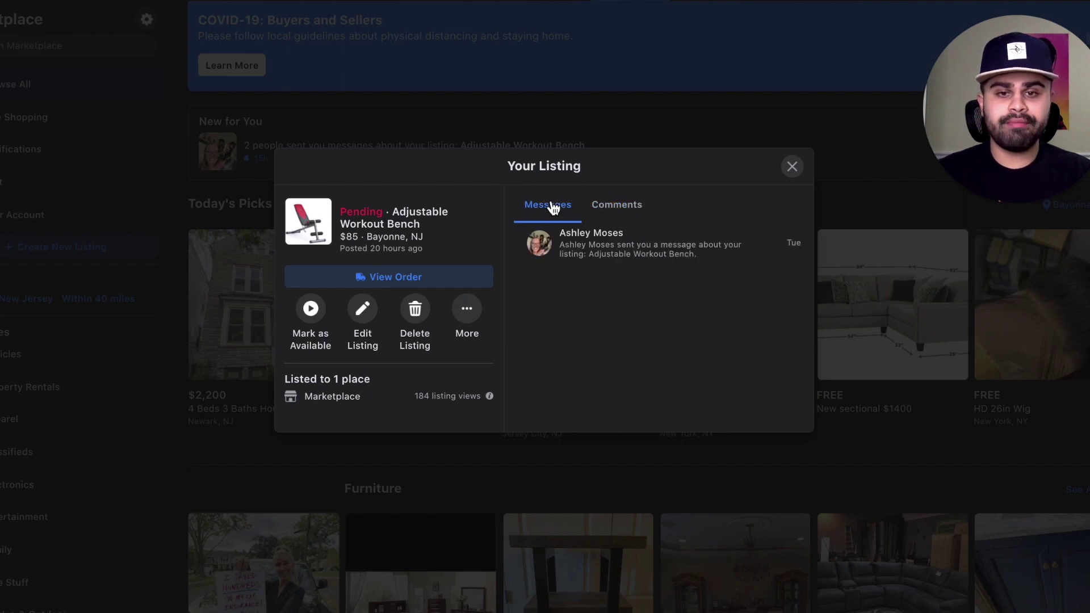
click(609, 241)
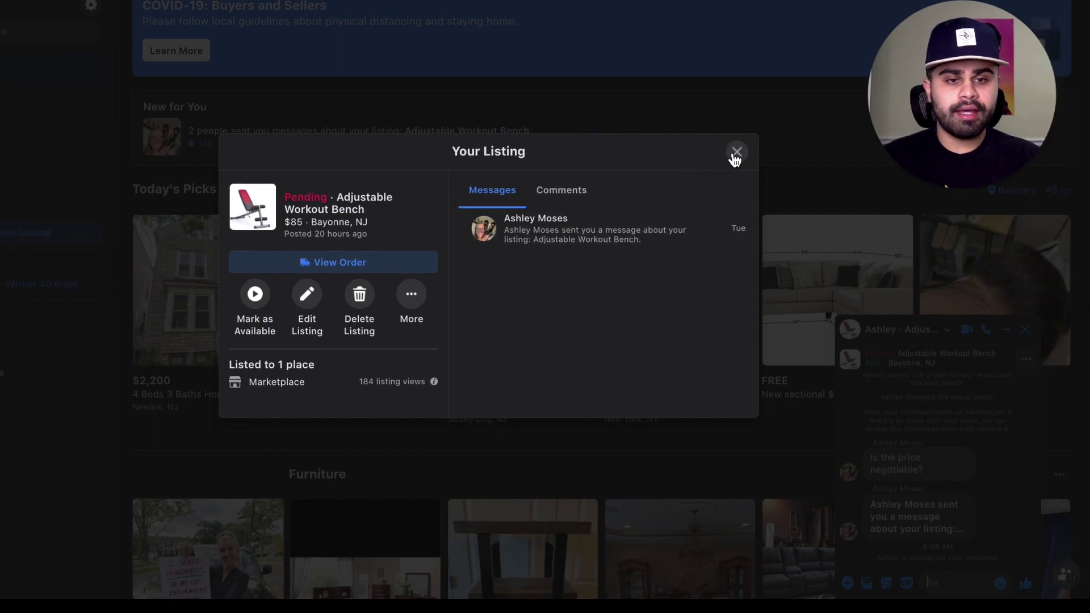
click(792, 167)
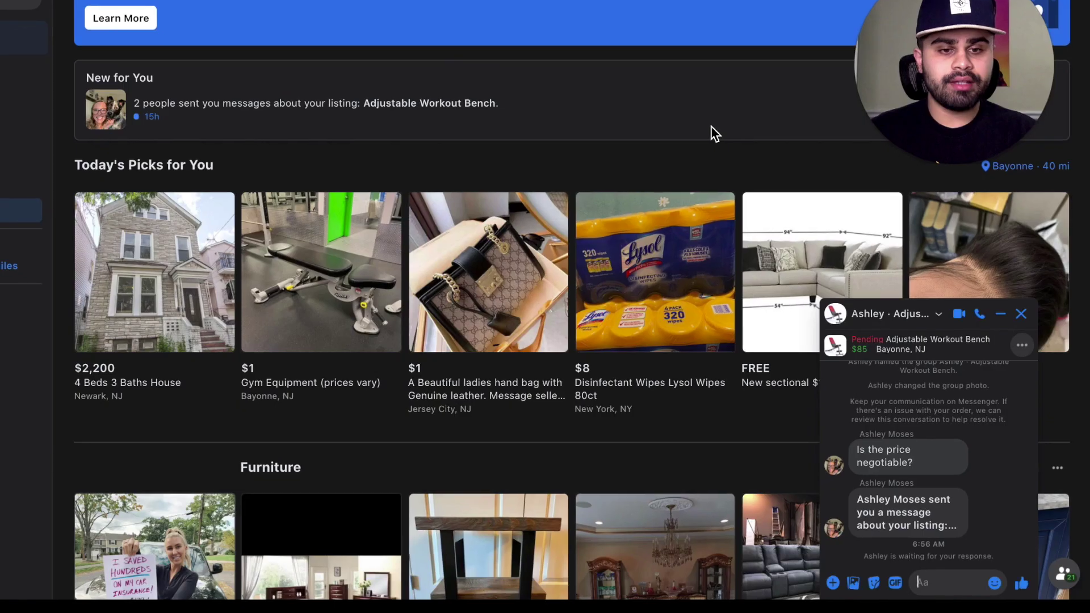
Reply to the buyer that the bench is still available and ask for their best offer.
mouse_move(938, 458)
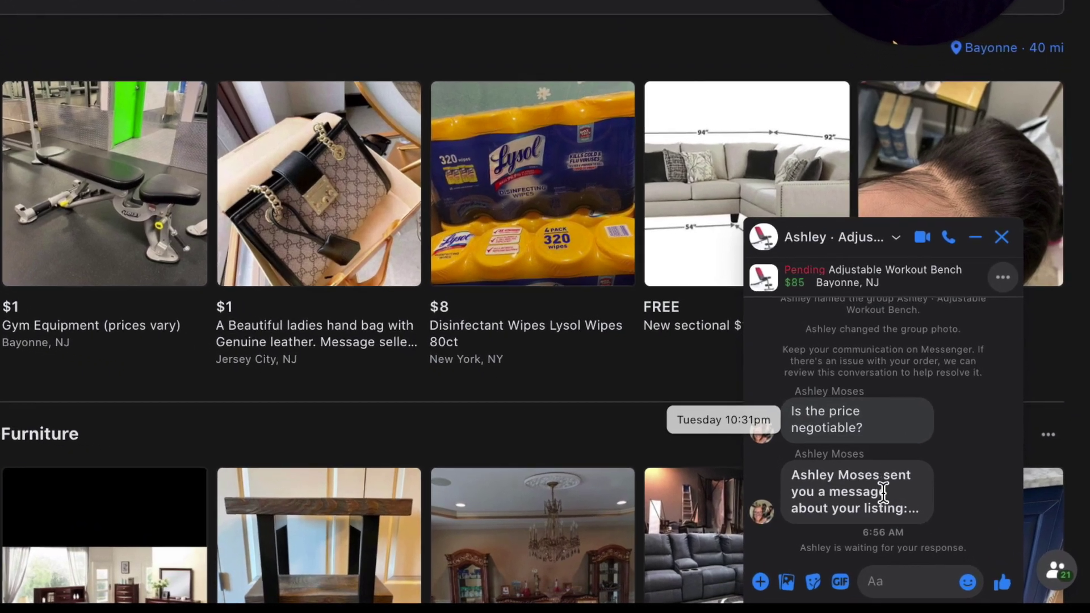
mouse_move(931, 502)
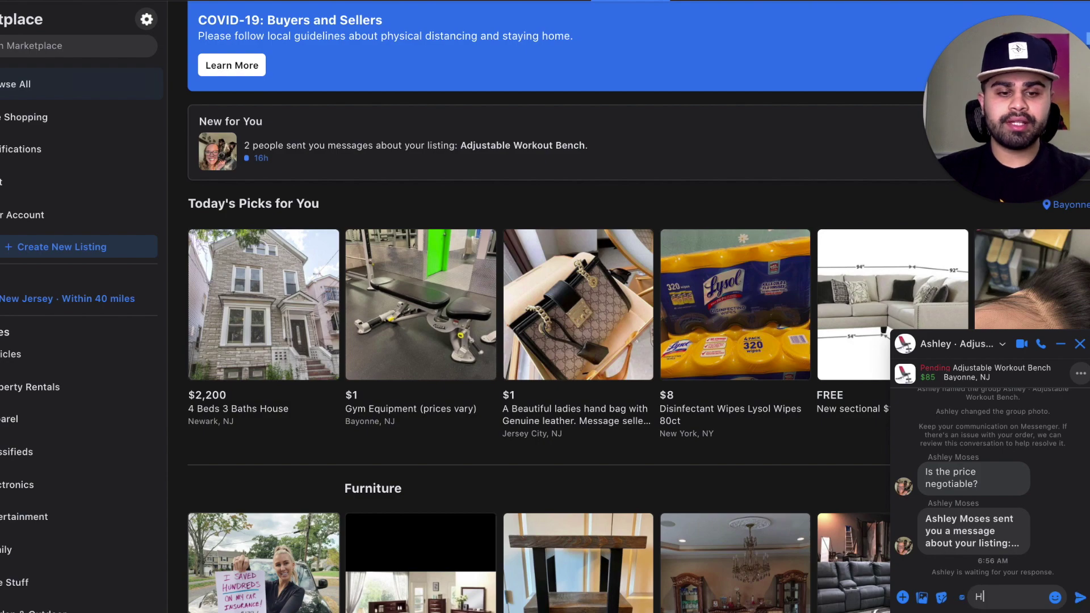
text(ello Ashley)
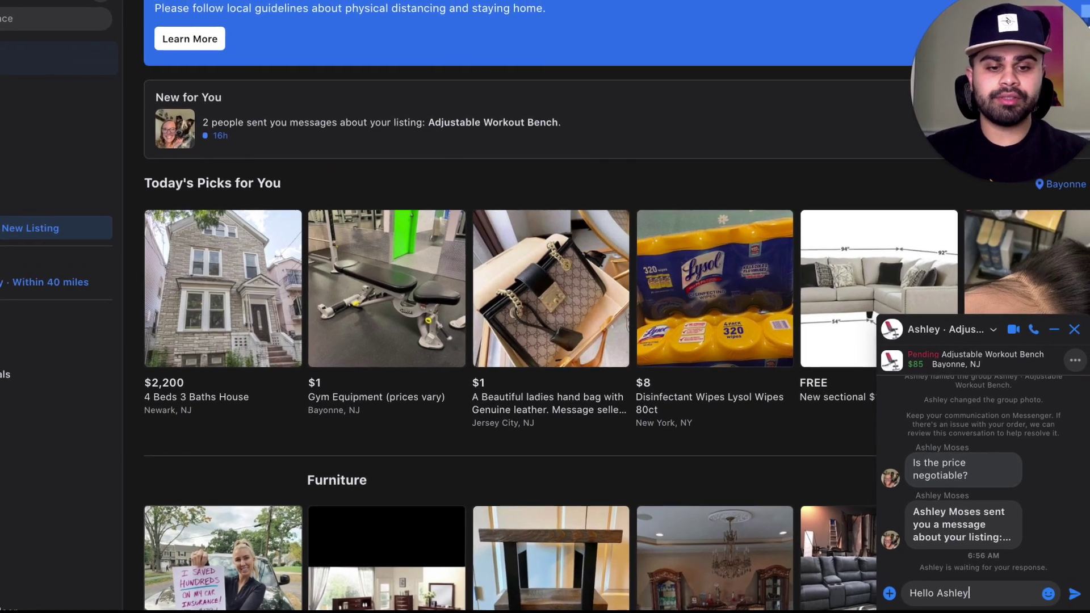
text(. Yes, it is)
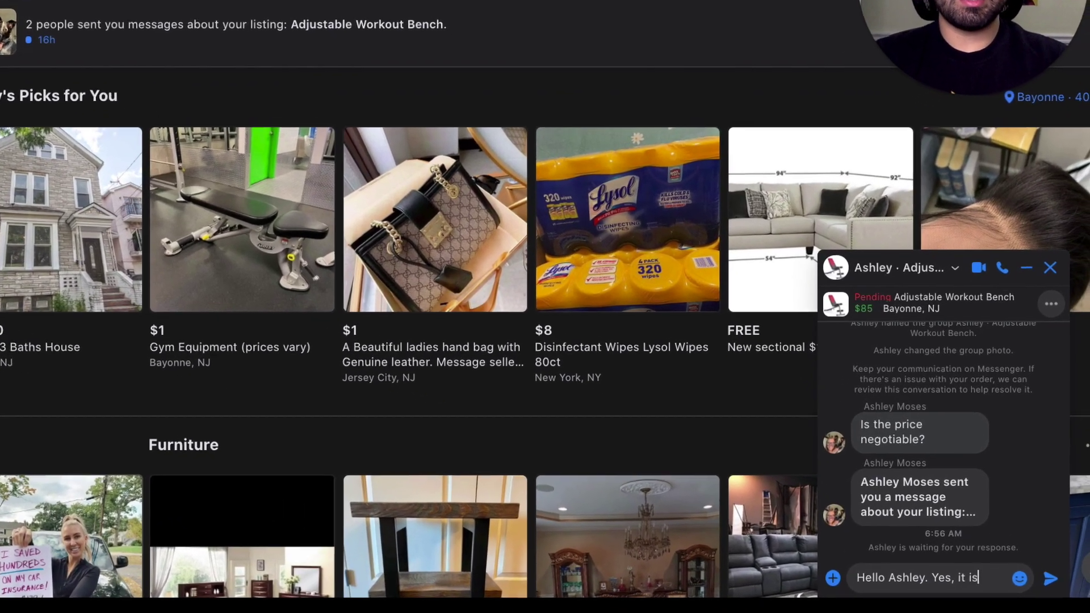
text(. What is )
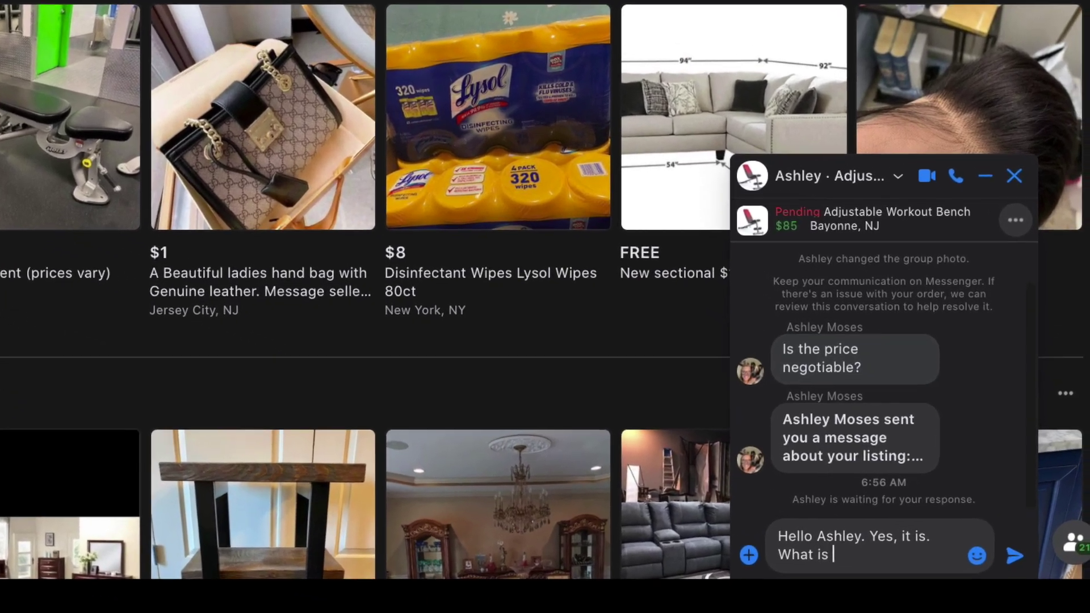
text(your best off)
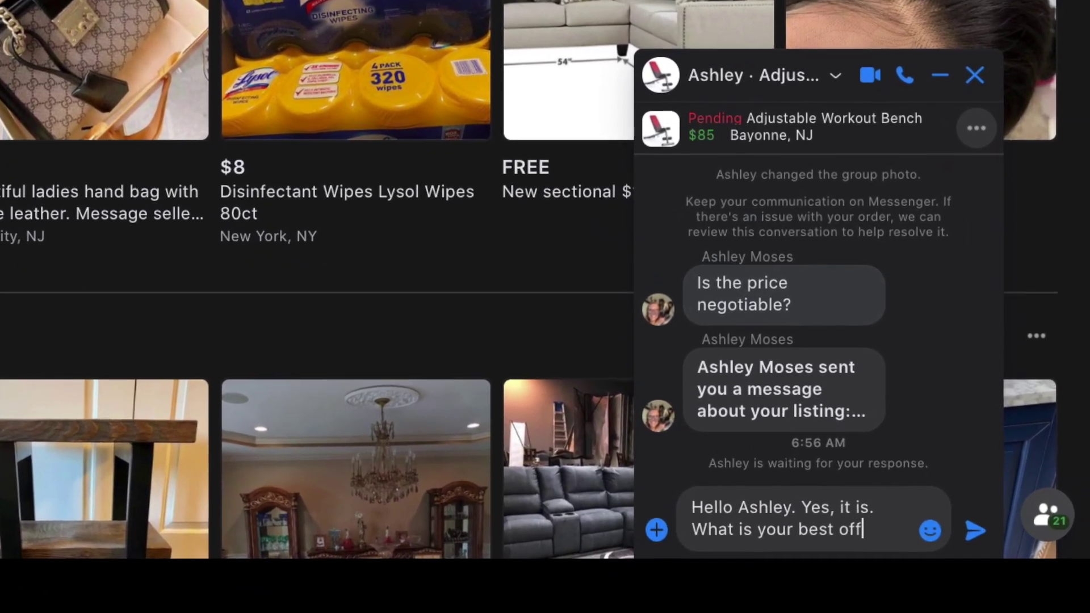
text(er)
key(Return)
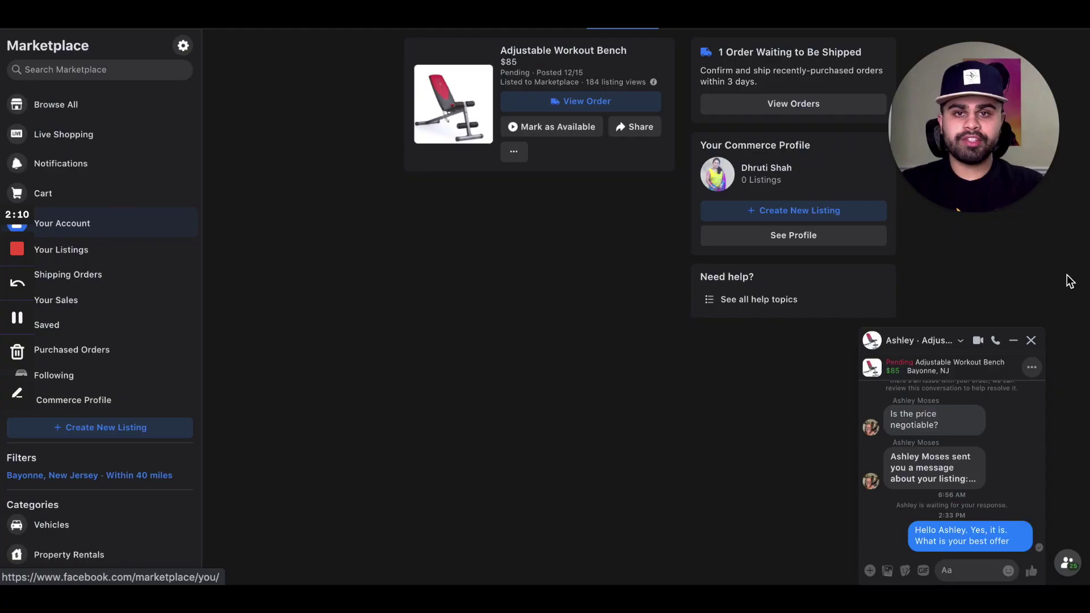
Close the buyer chat and open the $85.00 Not Shipped bench order's details.
click(1032, 342)
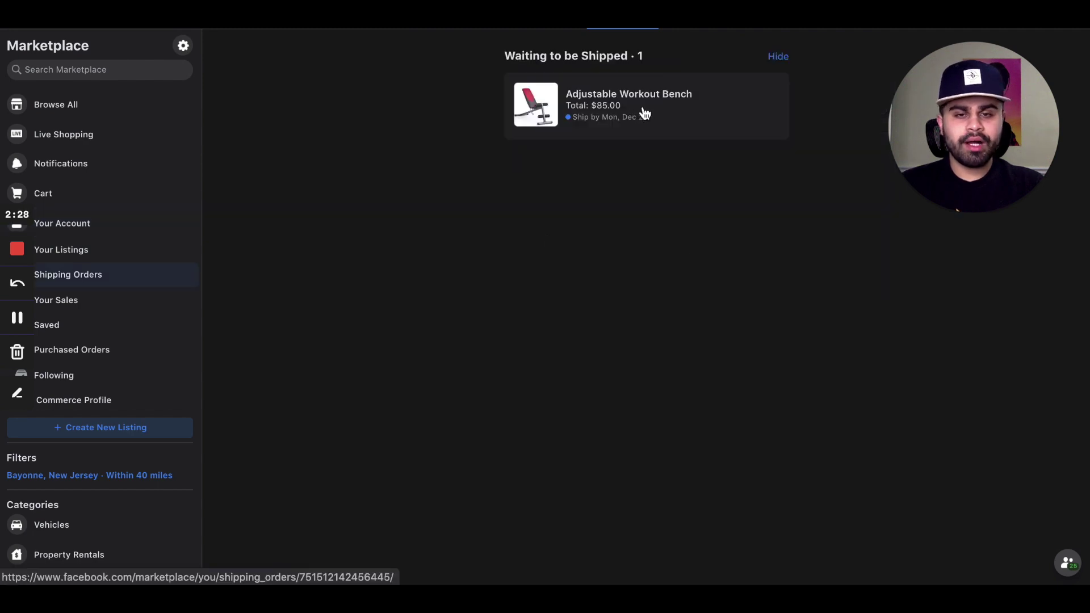
click(645, 114)
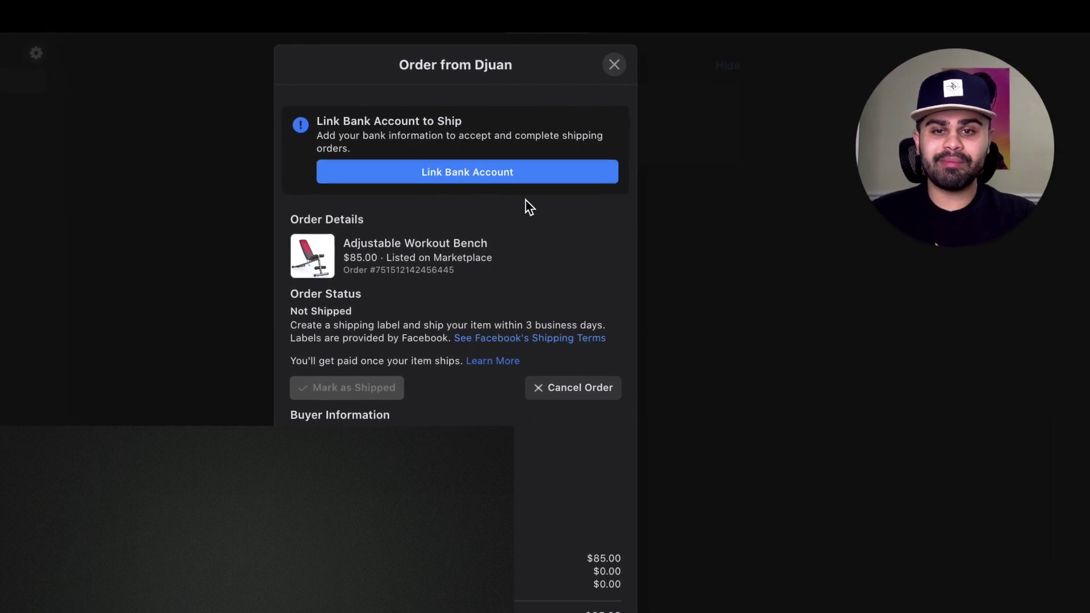
scroll(524, 406, down, 3)
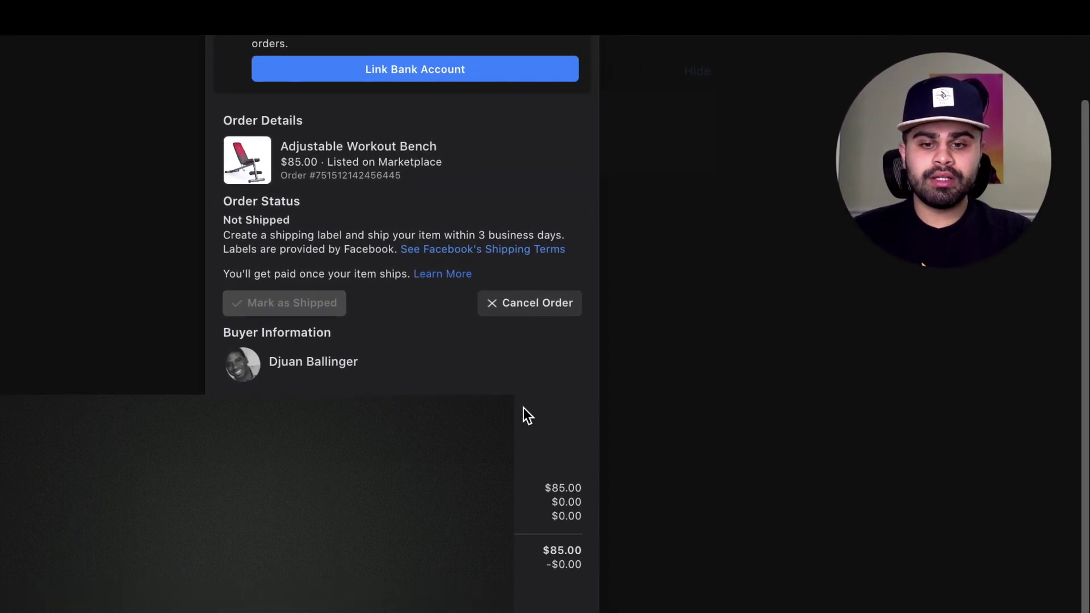
mouse_move(331, 298)
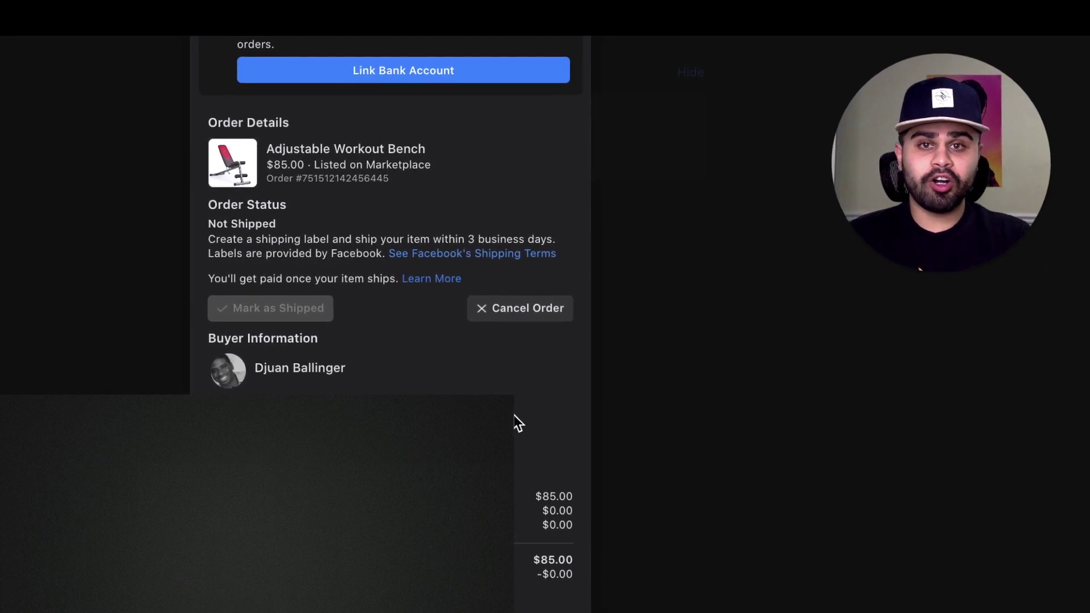